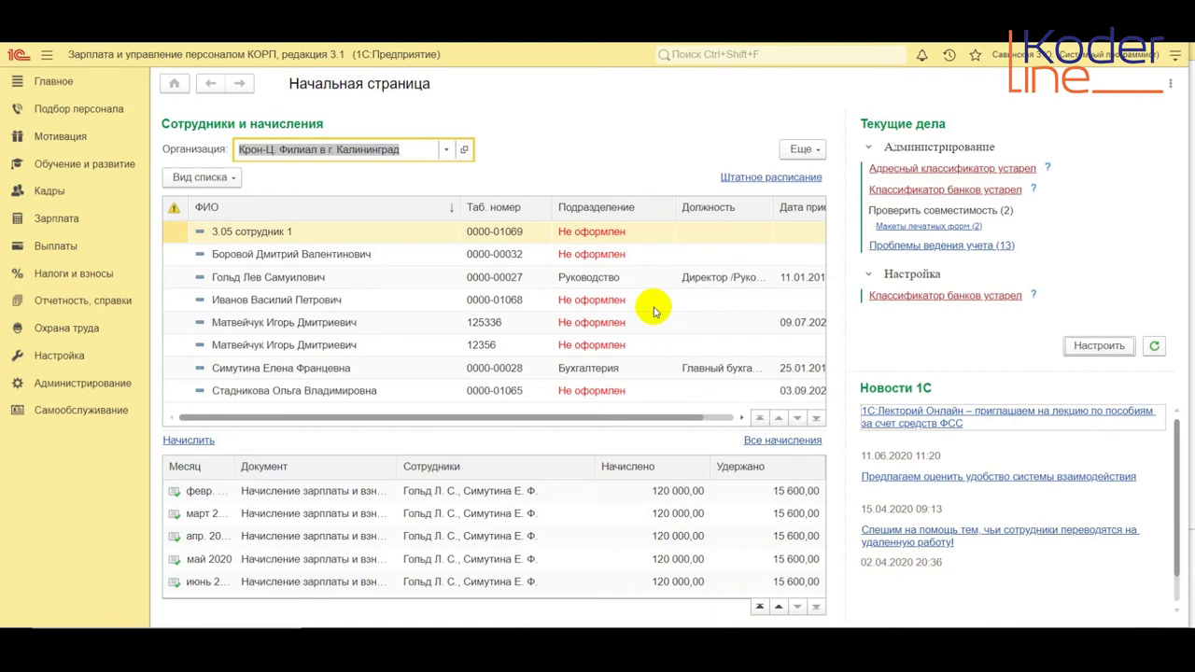
- Open the electronic work books (Электронные трудовые книжки) and create a "Заявления о предоставлении сведений о трудовой деятельности" document
{"action": "left_click", "coordinate": [113, 305]}
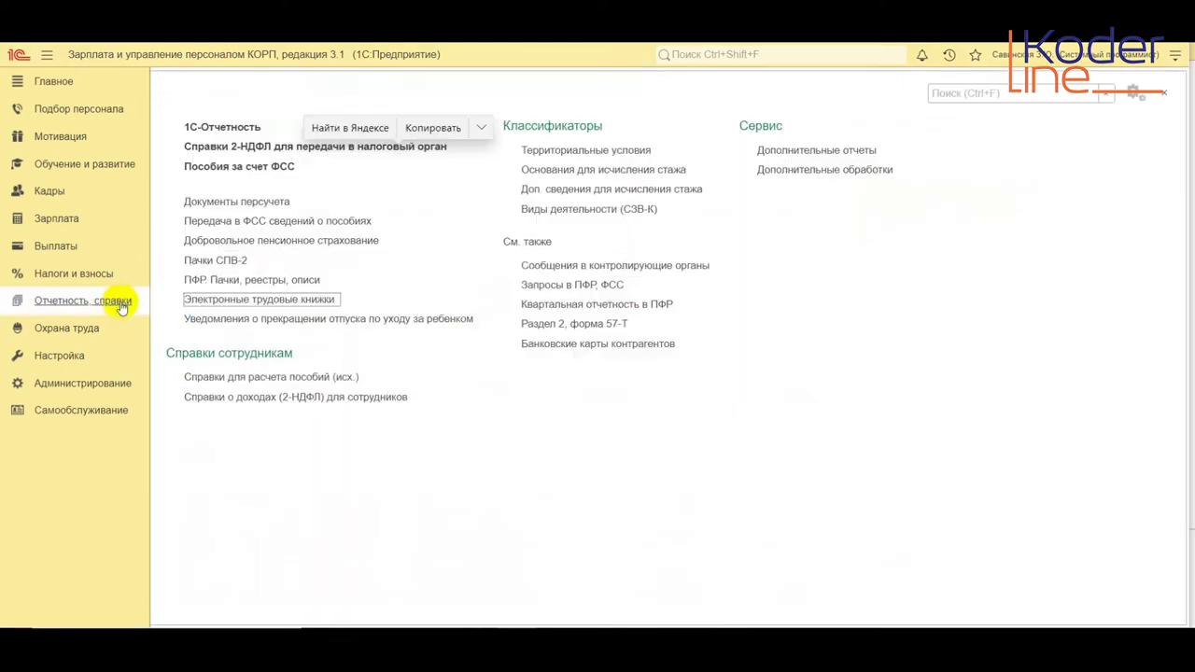
{"action": "left_click", "coordinate": [296, 303]}
{"action": "left_click", "coordinate": [200, 173]}
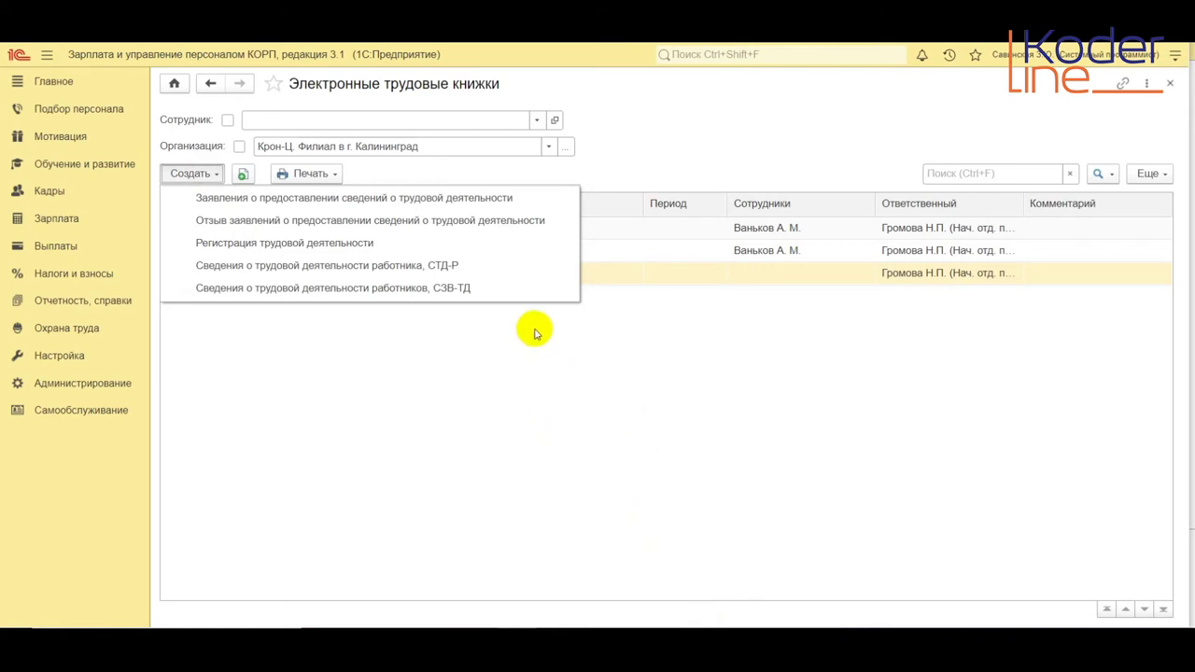
{"action": "left_click", "coordinate": [435, 200]}
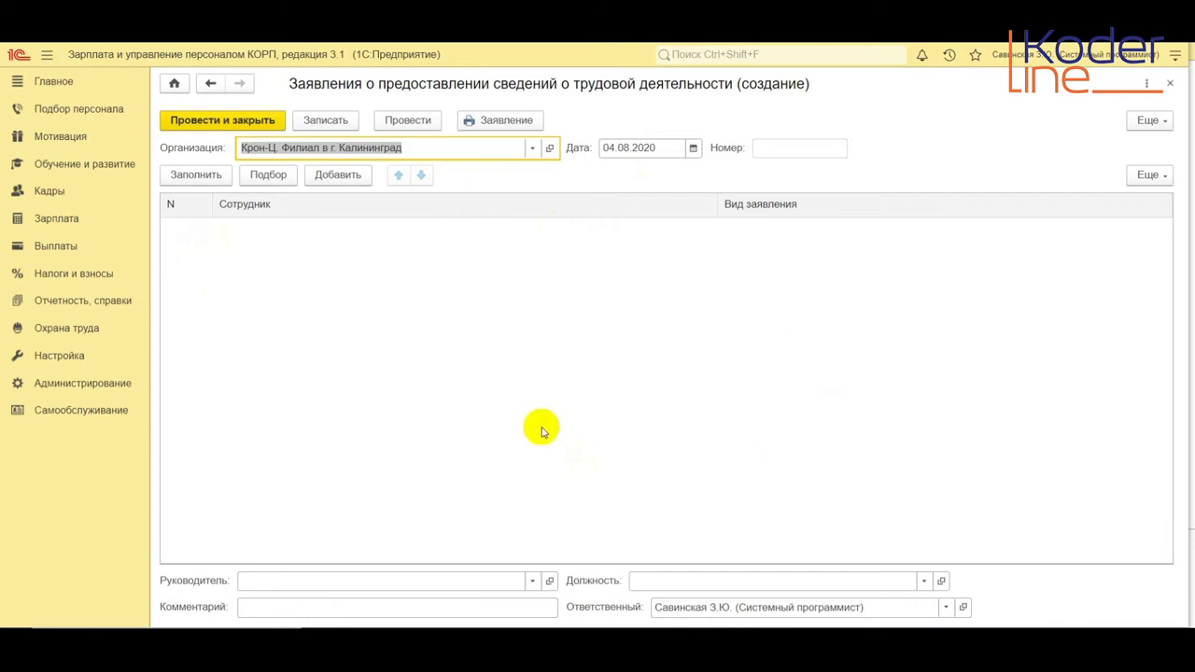
- Fill in the employees automatically, setting Вид заявления to "Ведение бумажной трудовой книжки" for the first and "Сведения о трудовой деятельности в электронной форме" for the second
{"action": "left_click", "coordinate": [199, 176]}
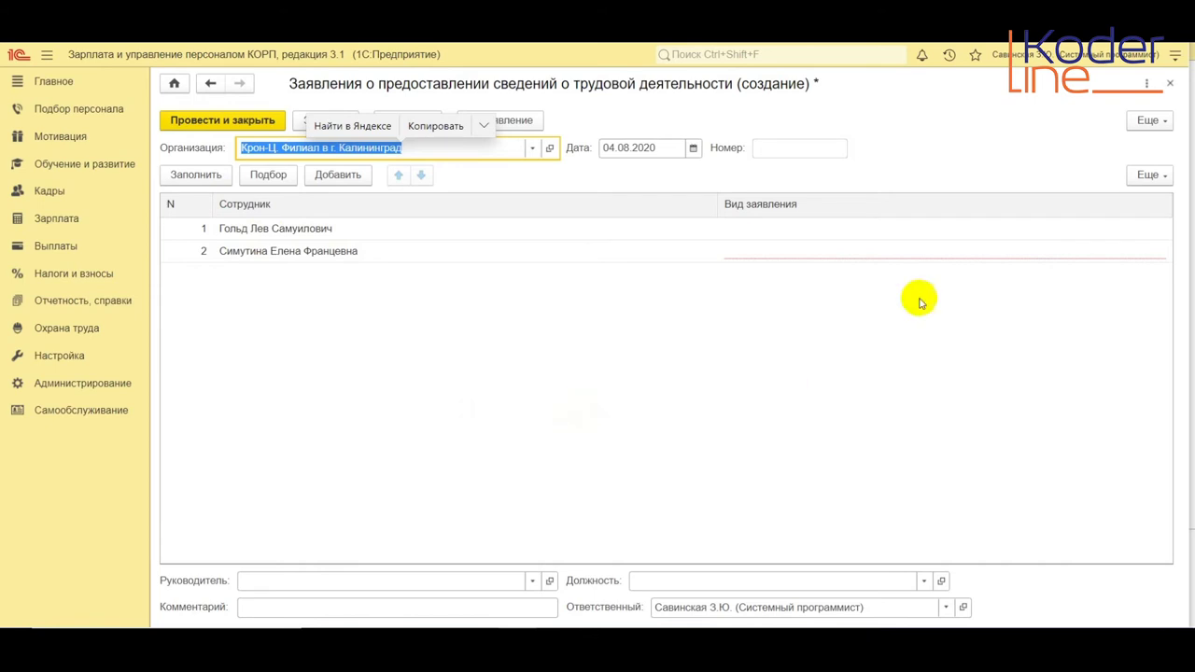
{"action": "left_click", "coordinate": [909, 226]}
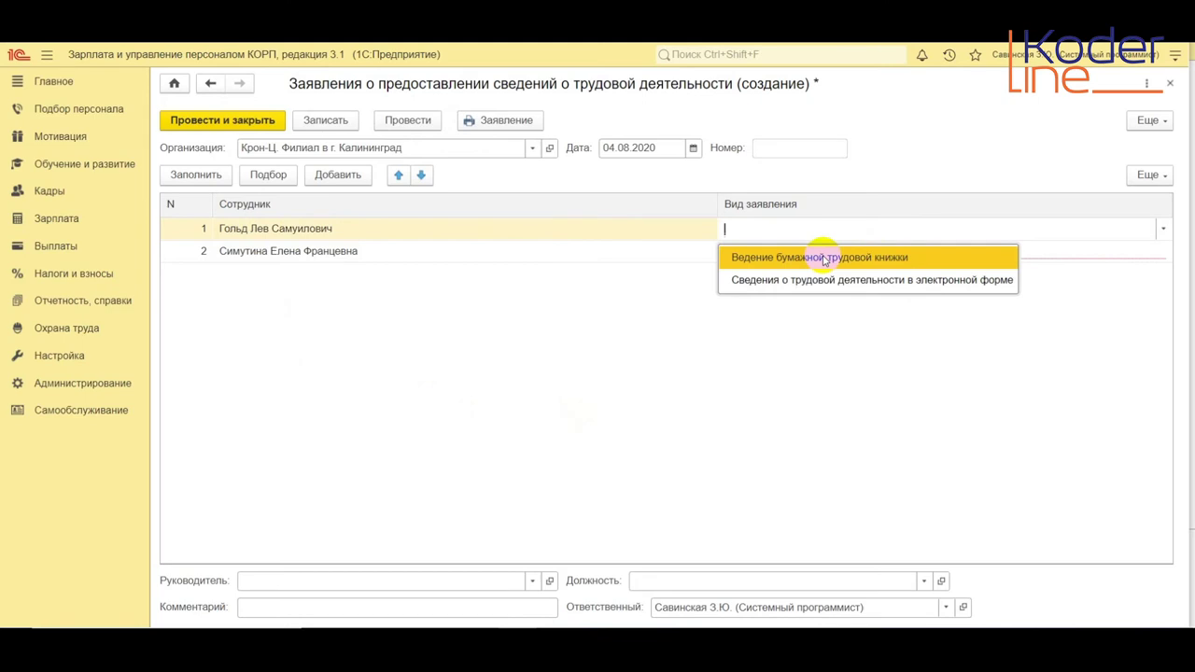
{"action": "left_click", "coordinate": [825, 260]}
{"action": "left_click", "coordinate": [816, 252]}
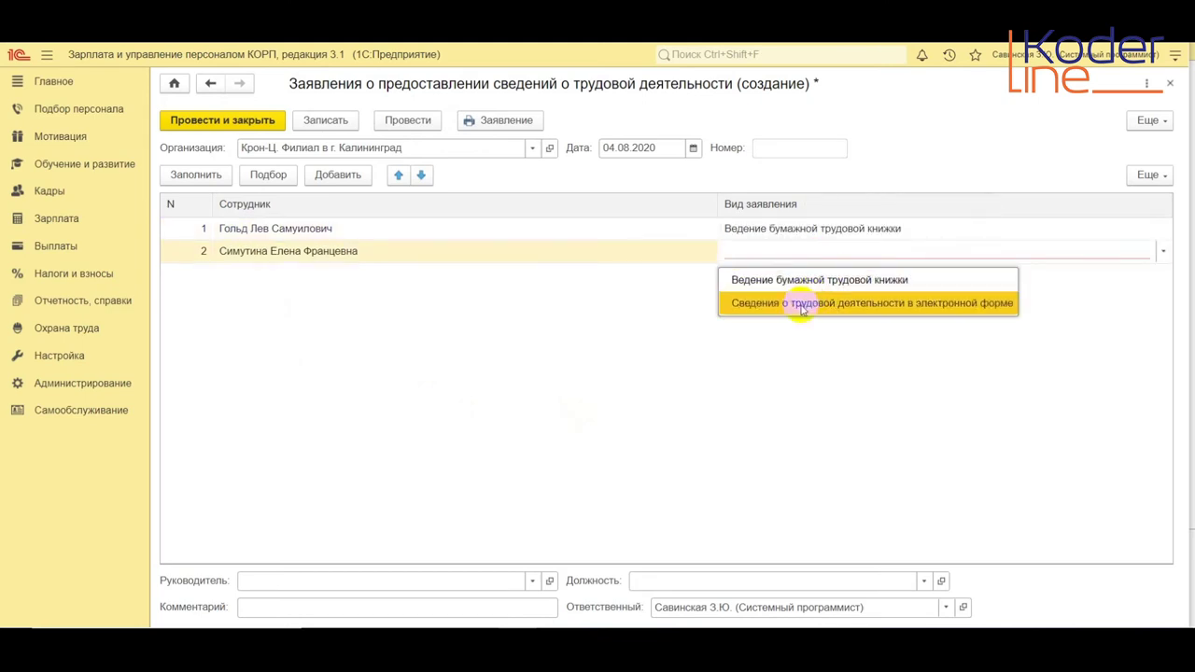
{"action": "left_click", "coordinate": [800, 304]}
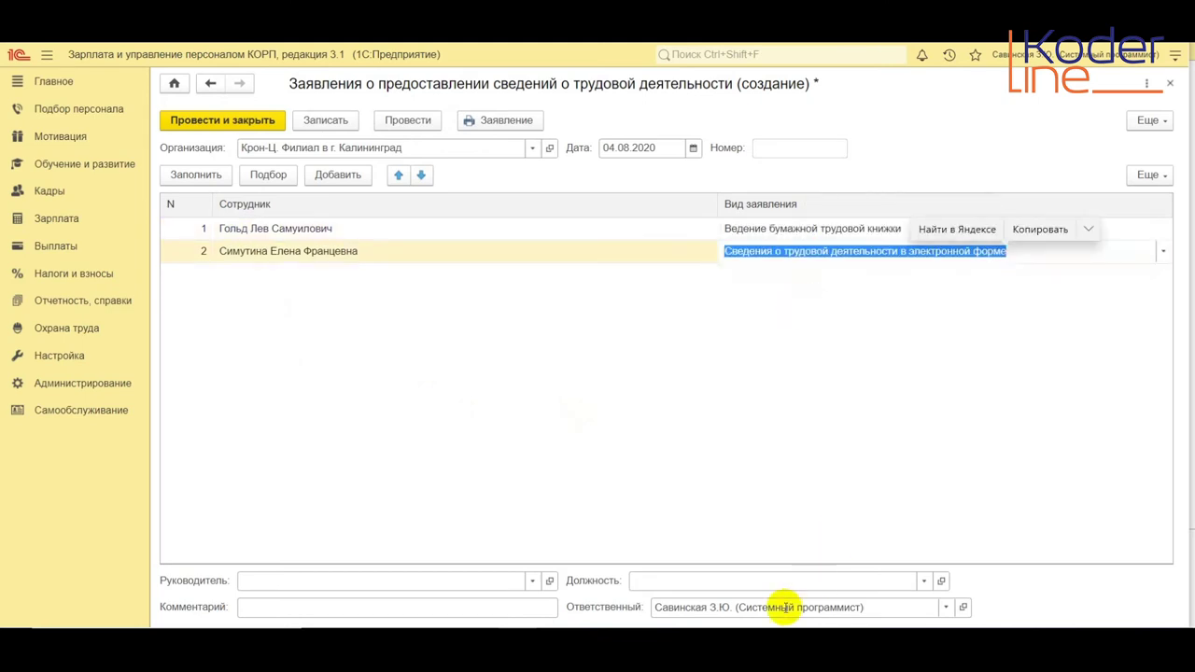
- Choose the manager (Руководитель) from the list of individuals and set the position (Должность) to Генеральный директор
{"action": "left_click", "coordinate": [320, 580]}
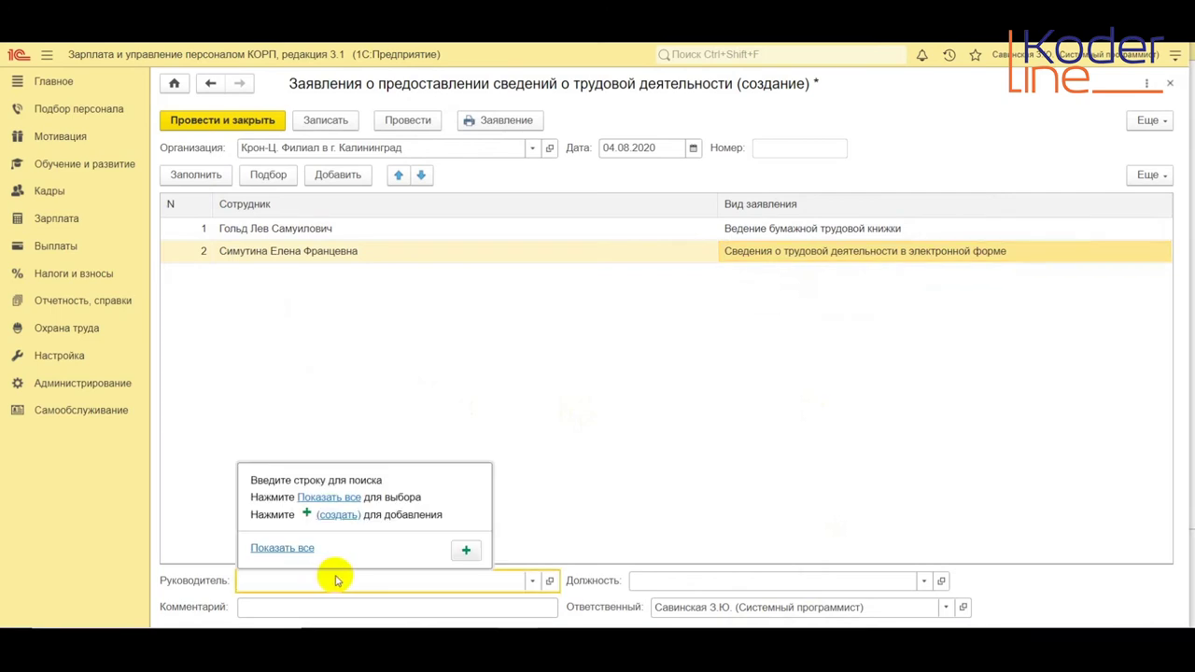
{"action": "left_click", "coordinate": [534, 581]}
{"action": "left_click", "coordinate": [533, 580]}
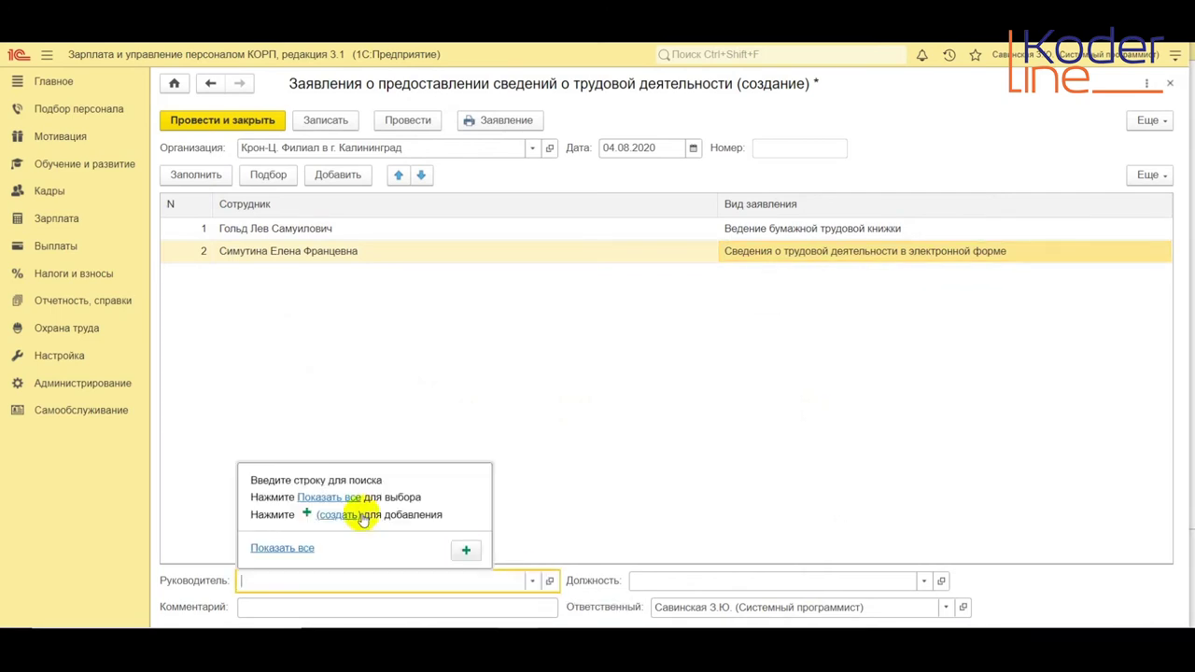
{"action": "left_click", "coordinate": [328, 496]}
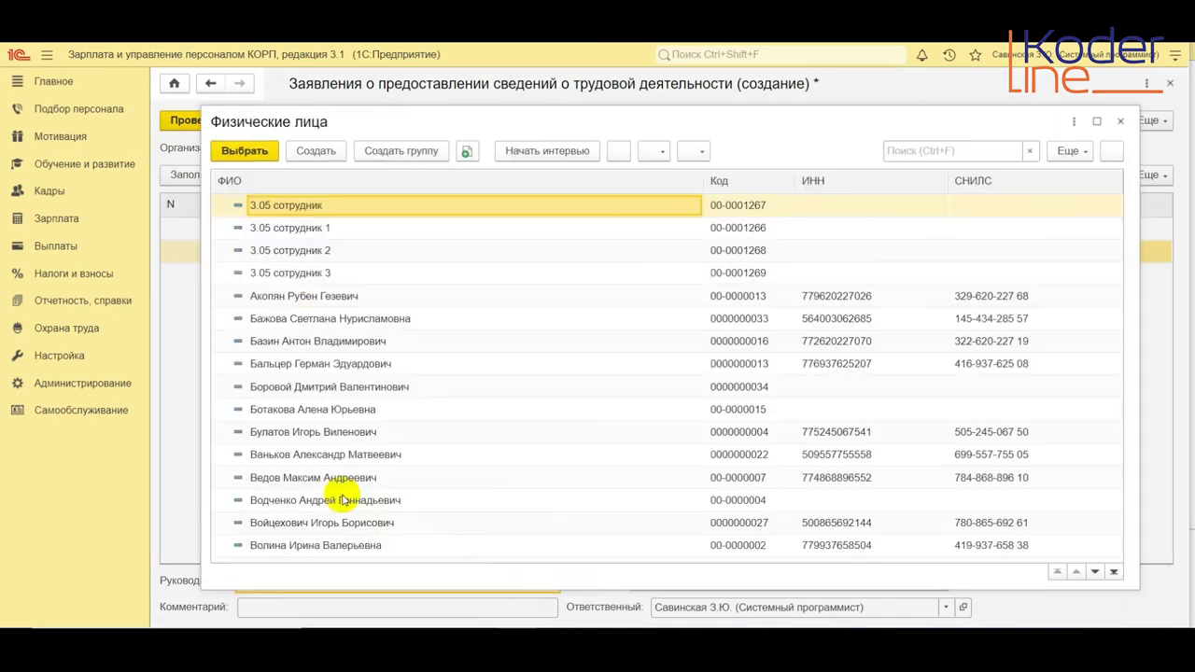
{"action": "double_click", "coordinate": [302, 429]}
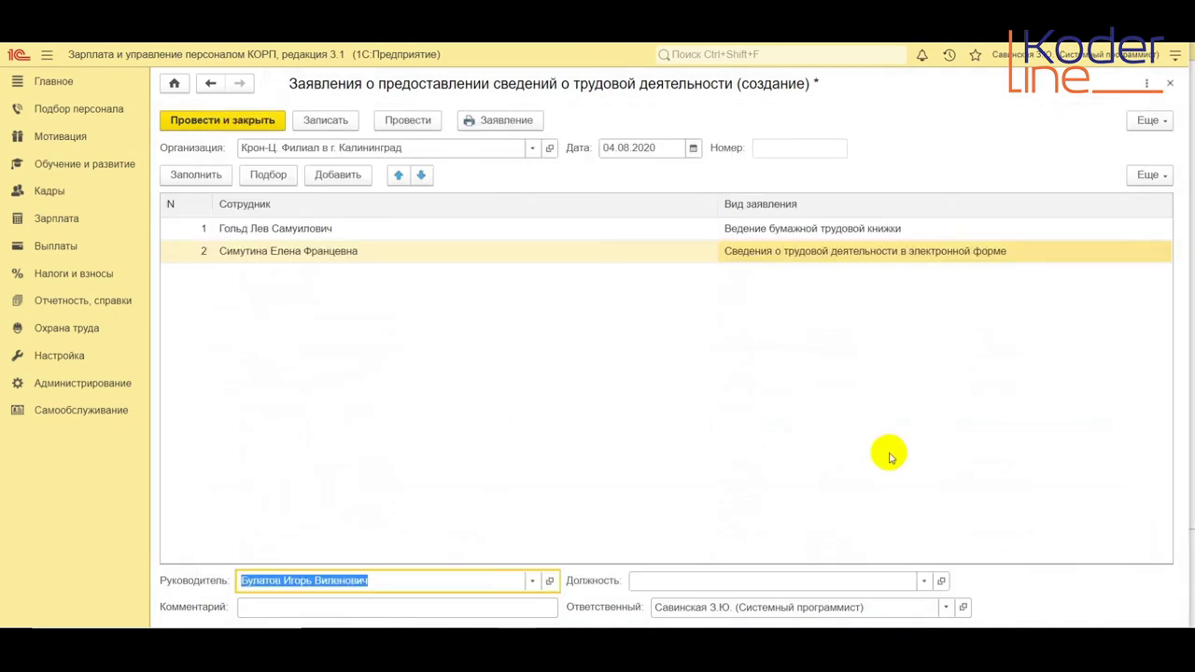
{"action": "left_click", "coordinate": [680, 580]}
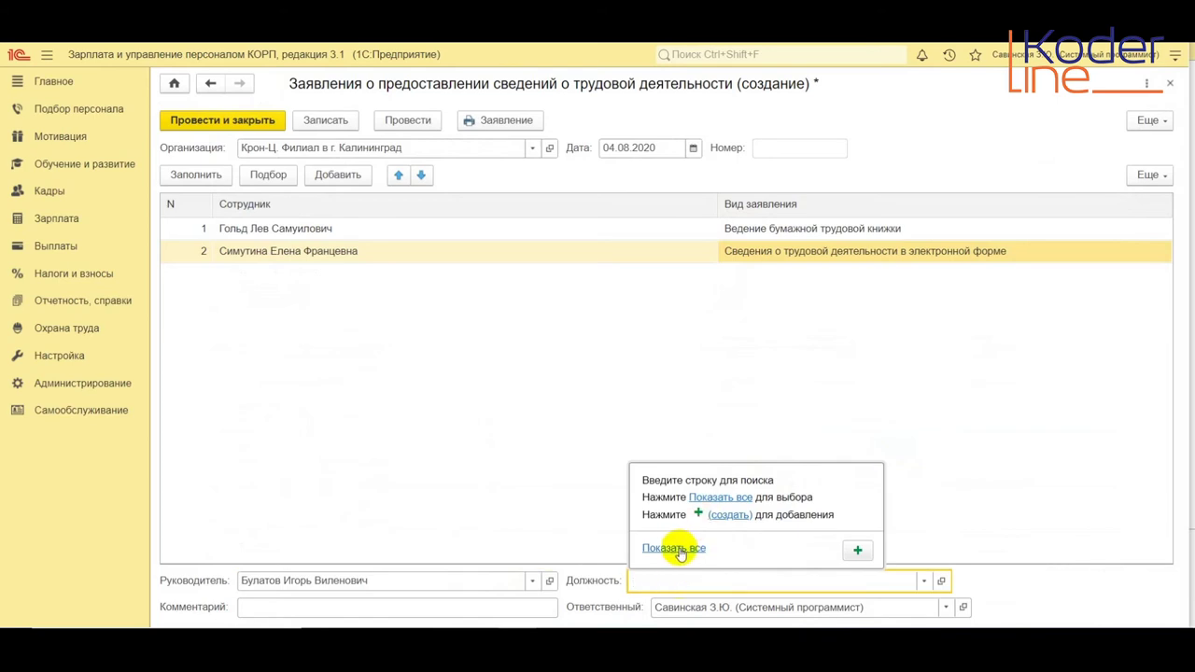
{"action": "left_click", "coordinate": [676, 549]}
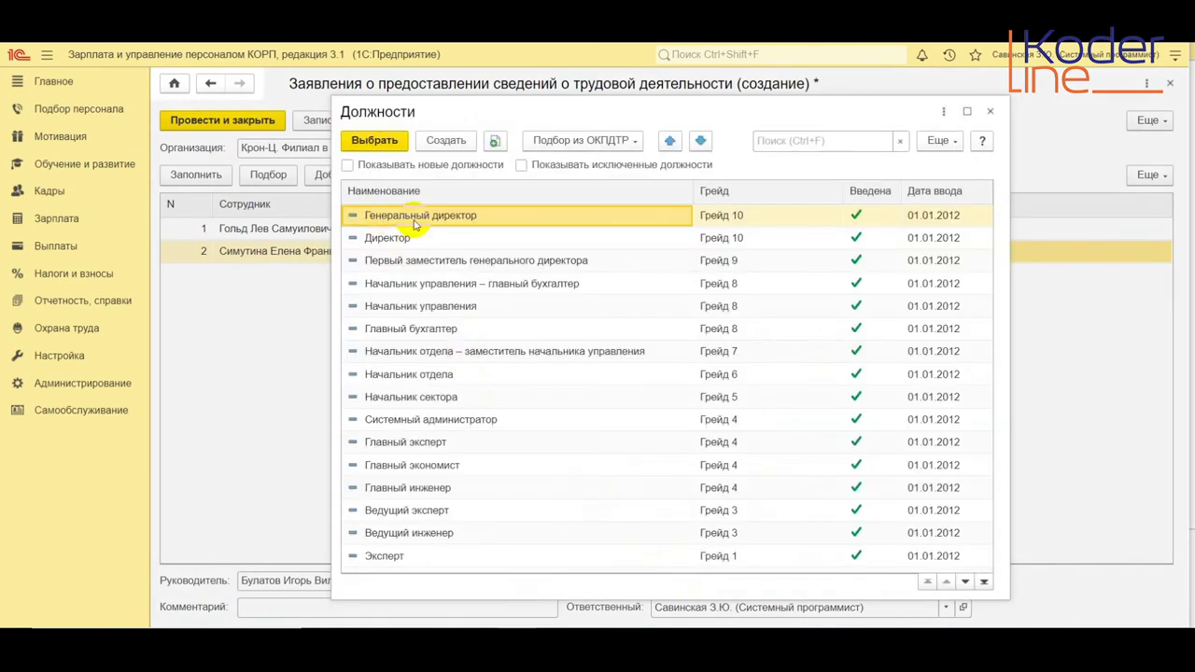
{"action": "double_click", "coordinate": [415, 224]}
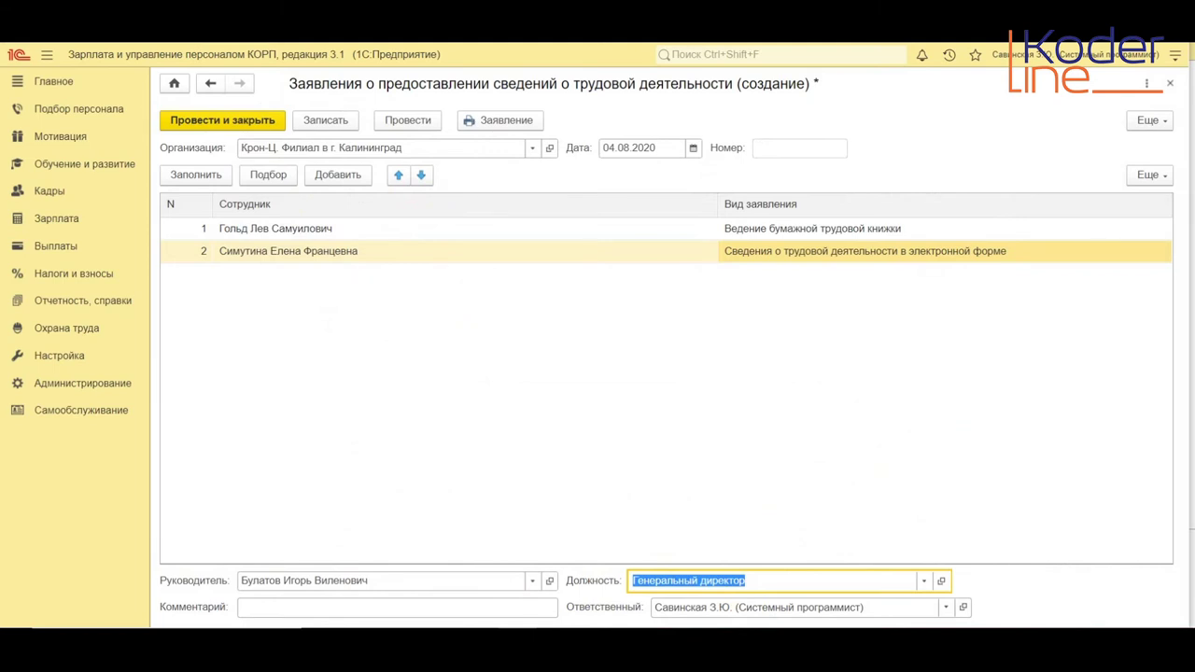
- Generate the Заявление printed form and review the notification and both application variants for each employee, closing the form when finished
{"action": "left_click", "coordinate": [507, 122]}
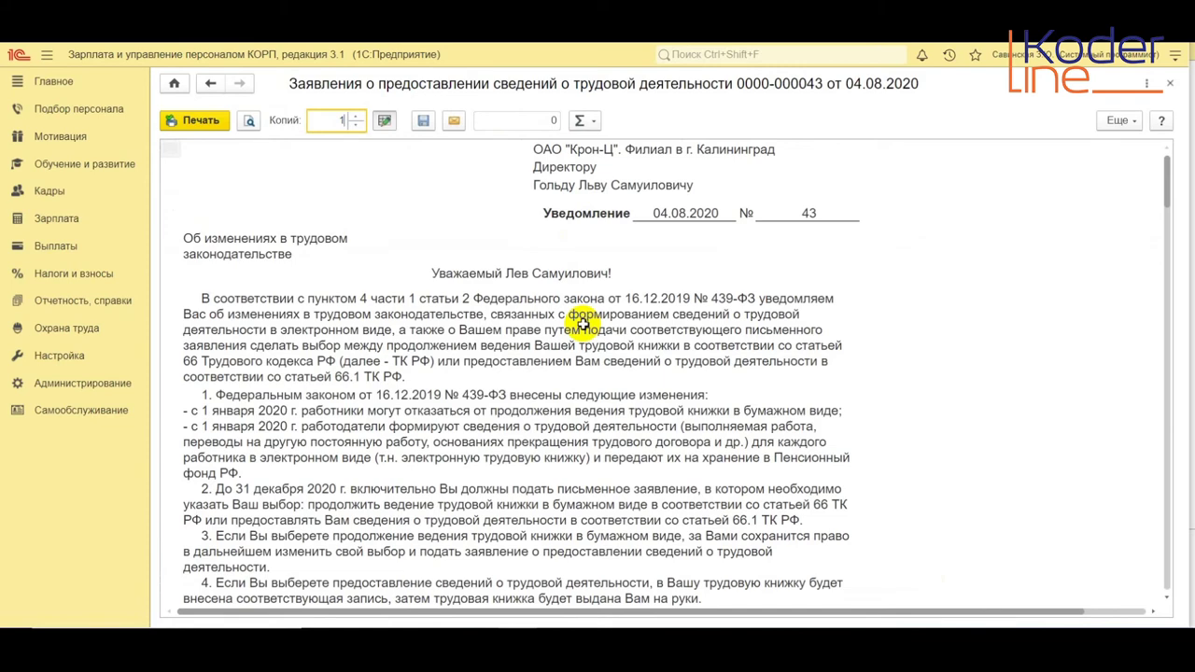
{"action": "scroll", "coordinate": [522, 367], "scroll_direction": "down", "scroll_amount": 1}
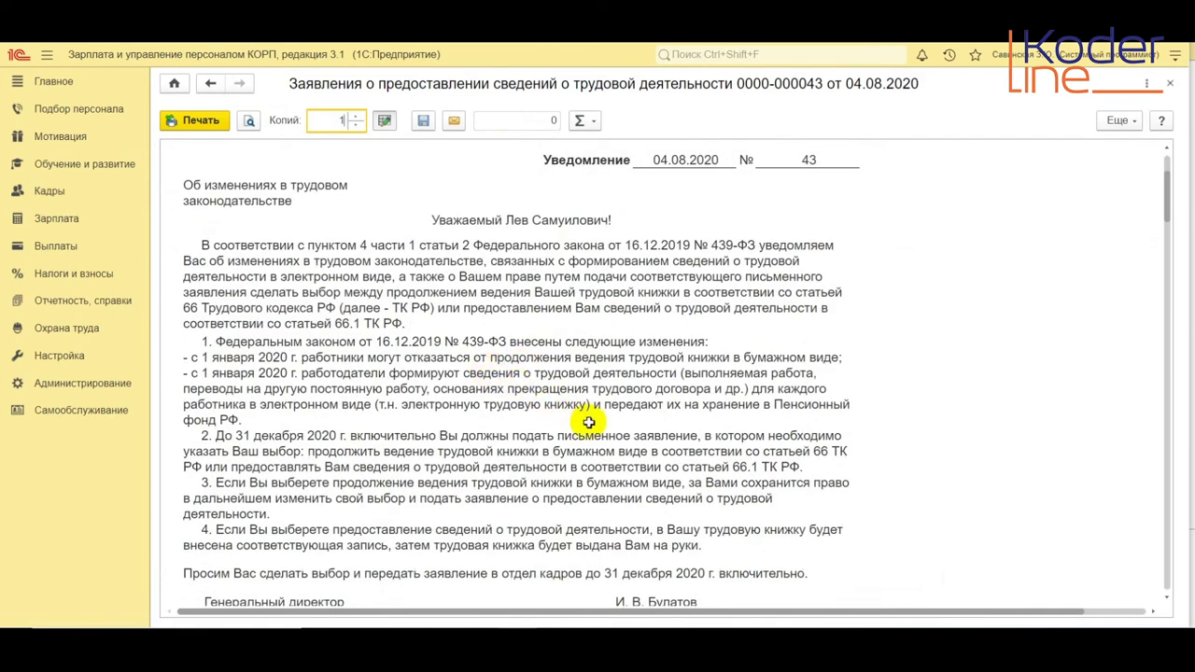
{"action": "scroll", "coordinate": [593, 420], "scroll_direction": "down", "scroll_amount": 8}
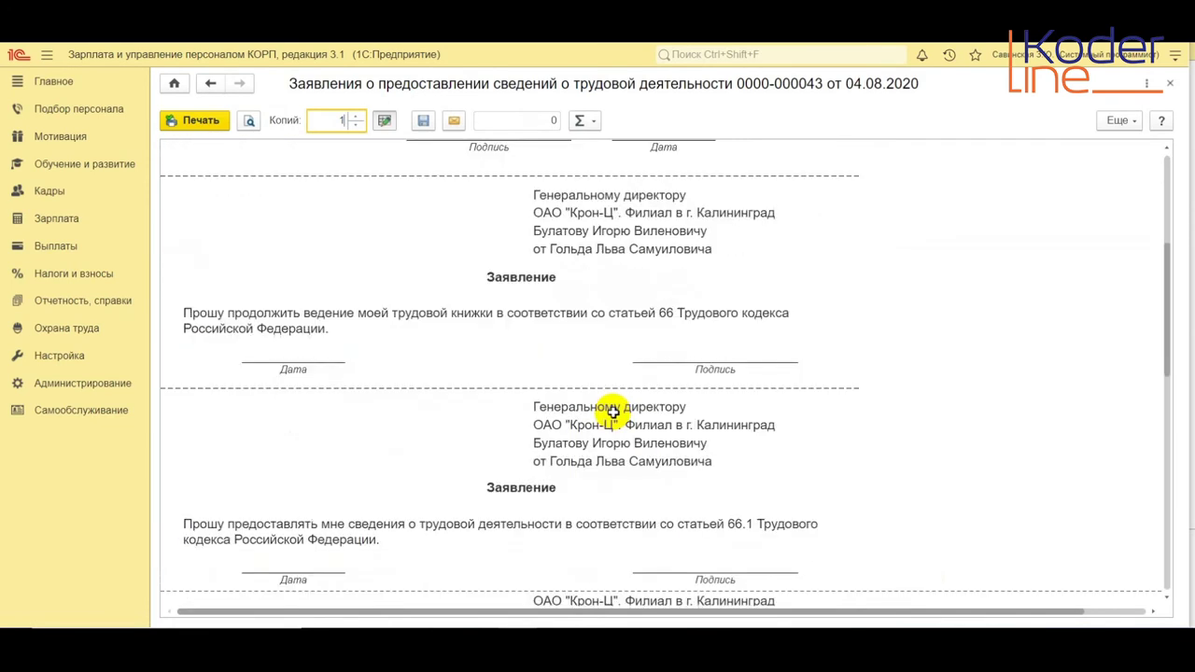
{"action": "scroll", "coordinate": [503, 450], "scroll_direction": "down", "scroll_amount": 2}
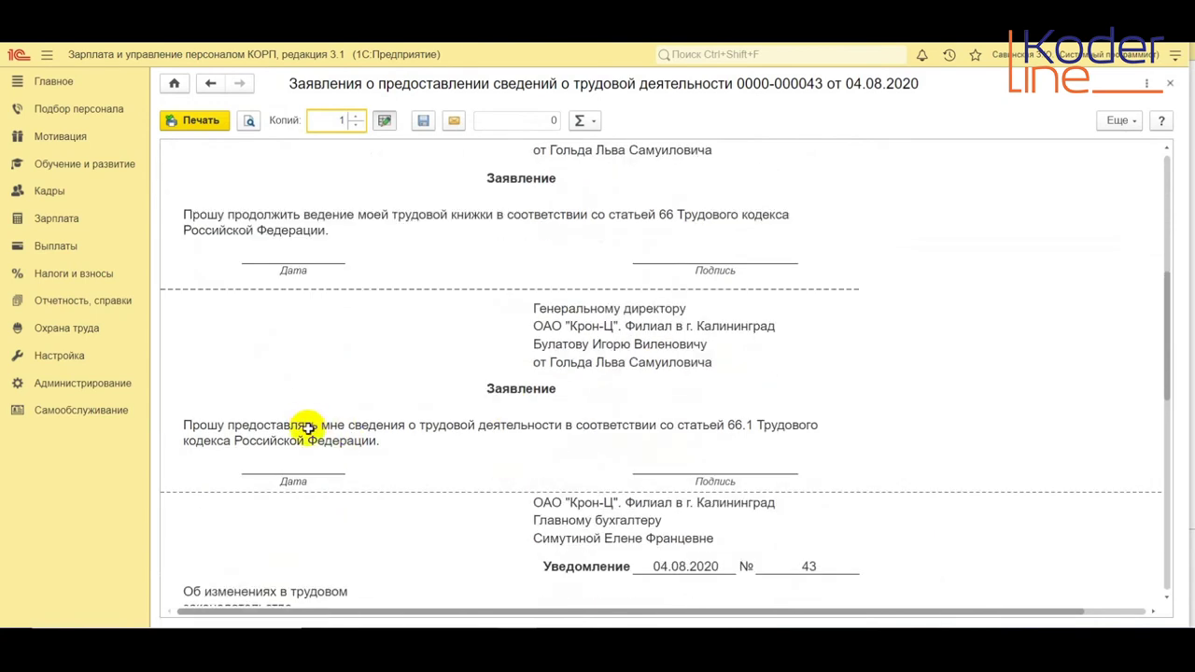
{"action": "left_click", "coordinate": [308, 423]}
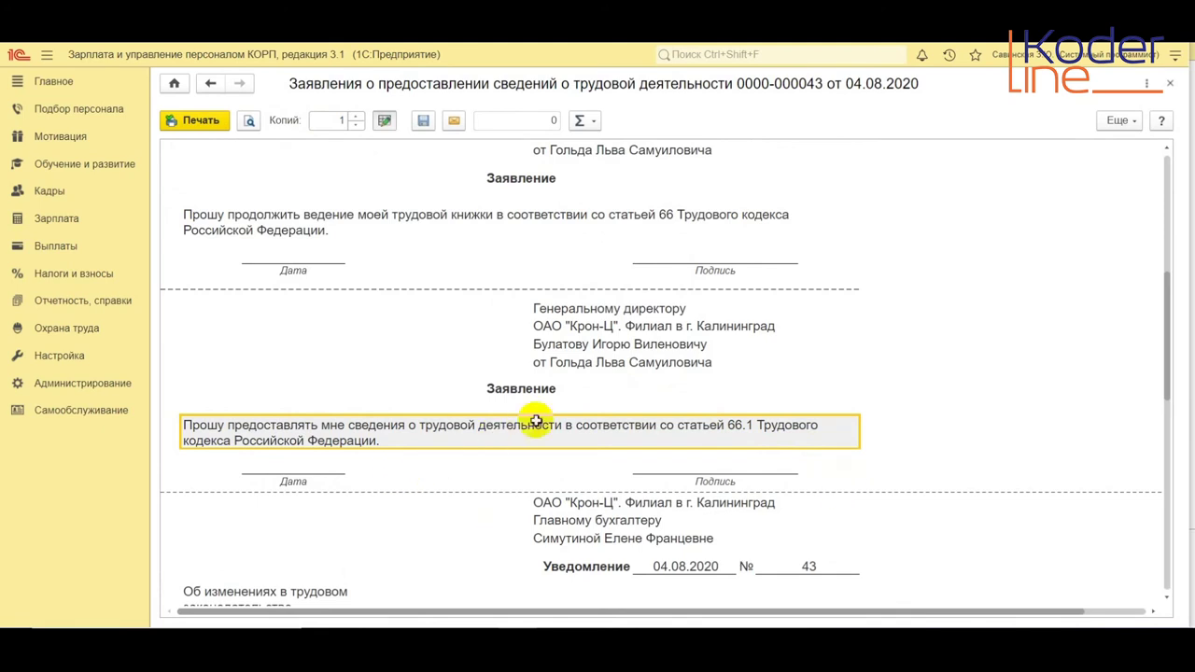
{"action": "left_click", "coordinate": [689, 463]}
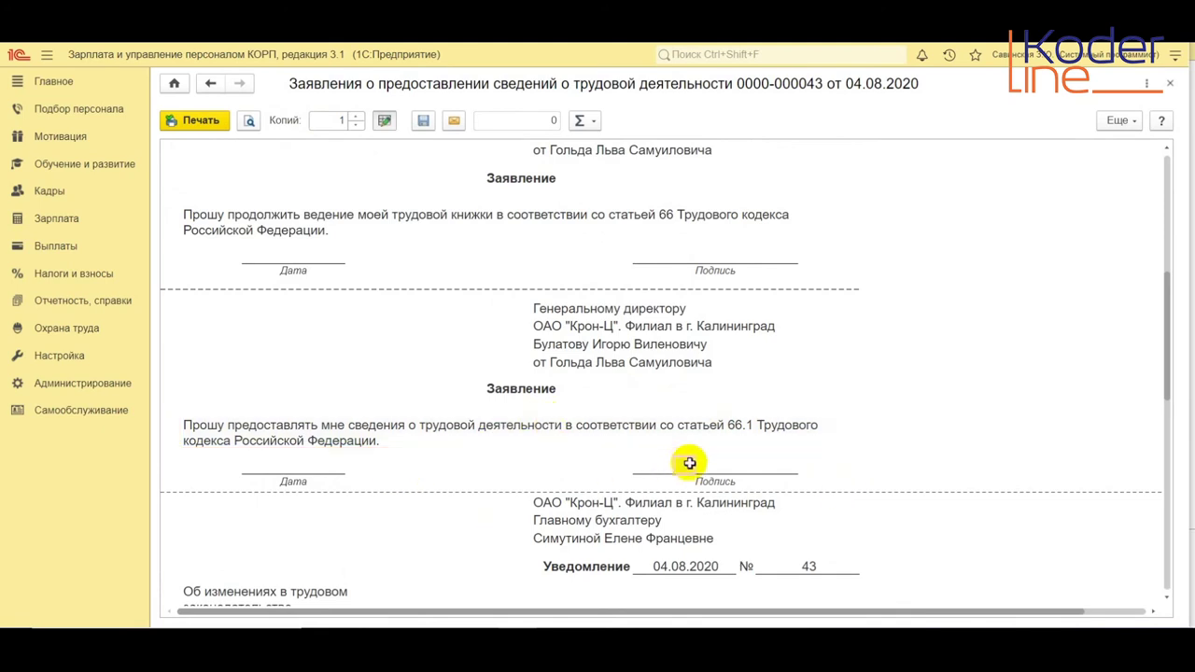
{"action": "left_click", "coordinate": [780, 427]}
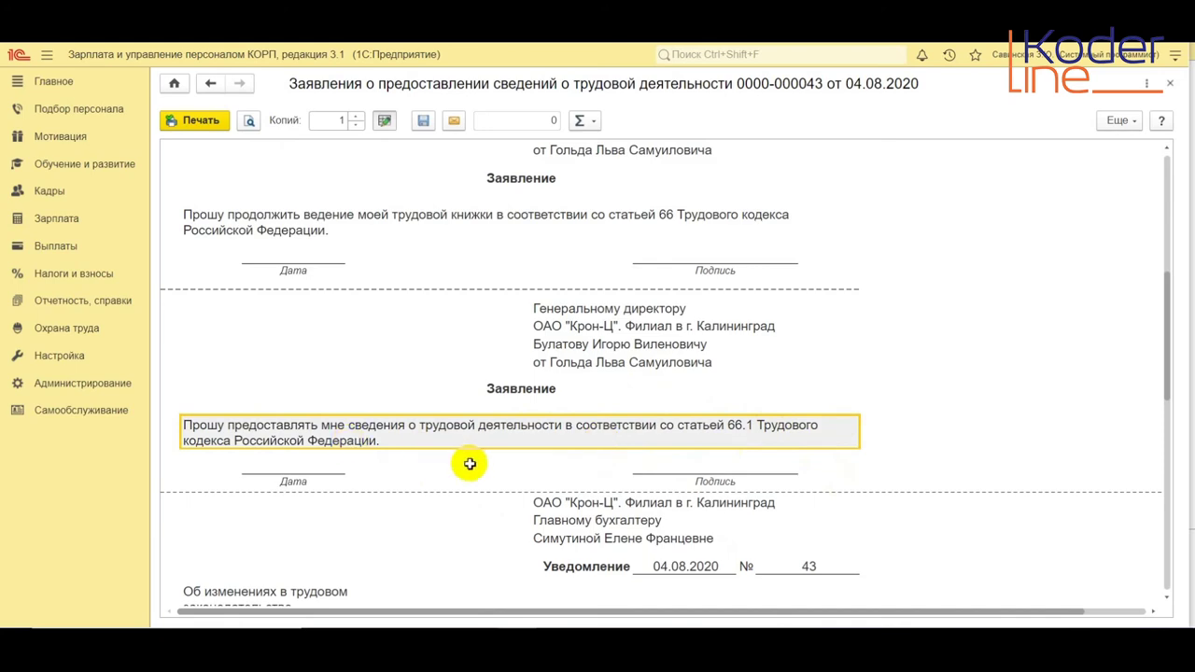
{"action": "scroll", "coordinate": [469, 464], "scroll_direction": "down", "scroll_amount": 15}
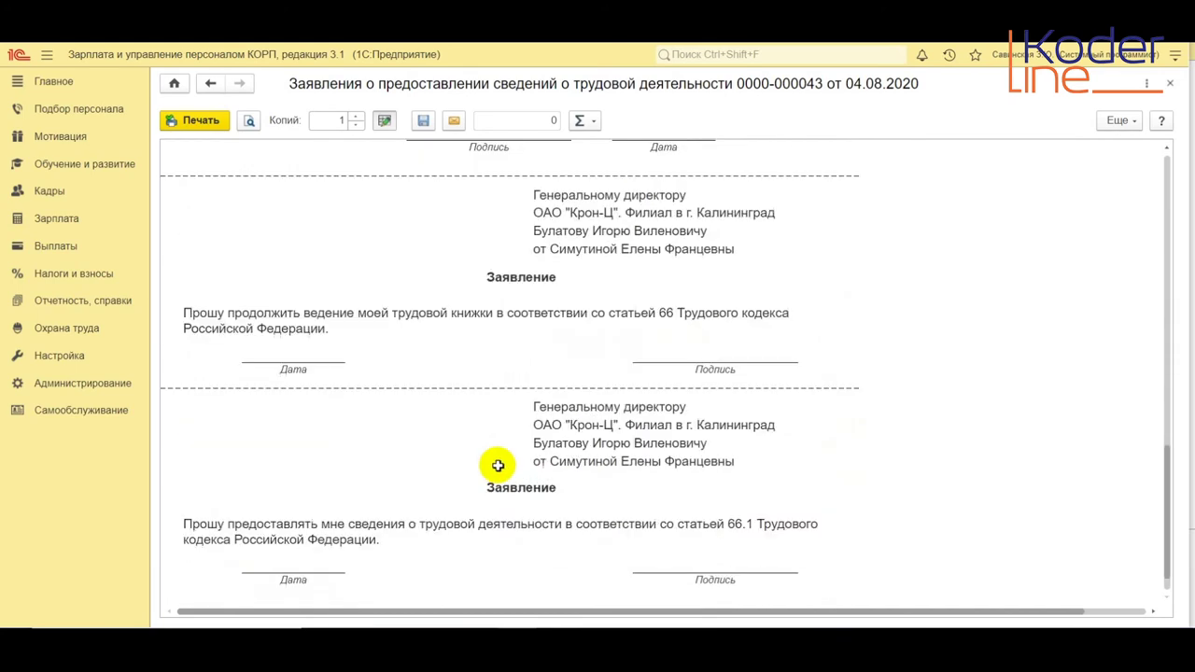
{"action": "left_click", "coordinate": [533, 483]}
{"action": "scroll", "coordinate": [725, 442], "scroll_direction": "down", "scroll_amount": 2}
{"action": "scroll", "coordinate": [725, 442], "scroll_direction": "down", "scroll_amount": 3}
{"action": "scroll", "coordinate": [665, 383], "scroll_direction": "up", "scroll_amount": 4}
{"action": "left_click", "coordinate": [654, 363]}
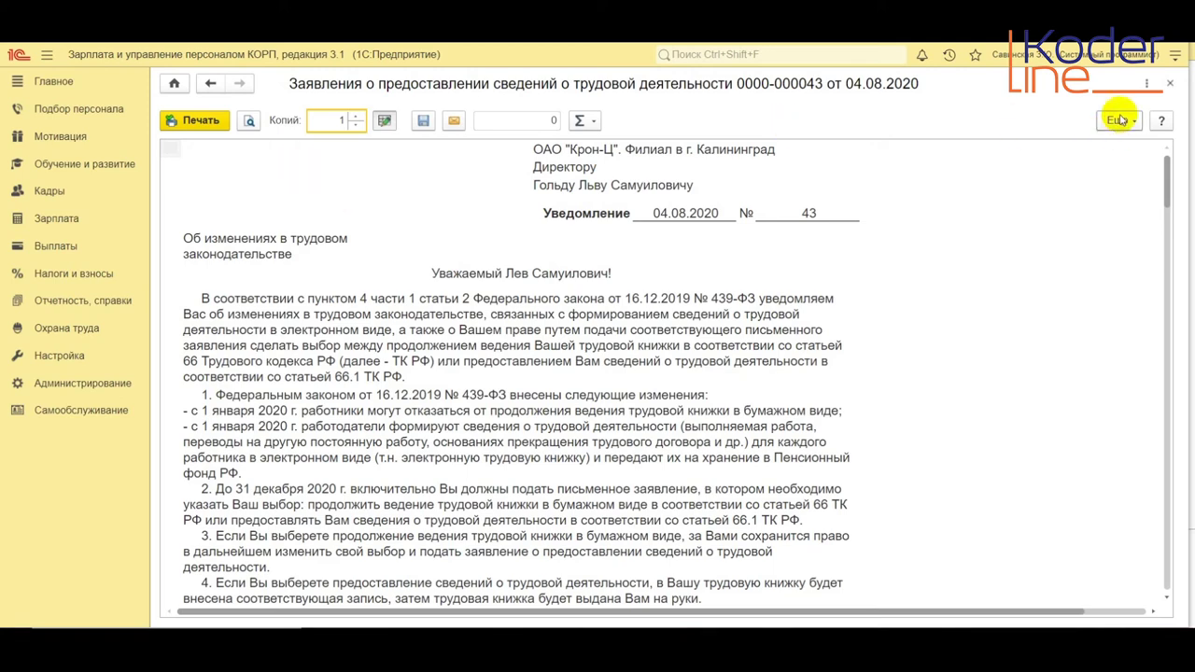
{"action": "left_click", "coordinate": [1170, 86]}
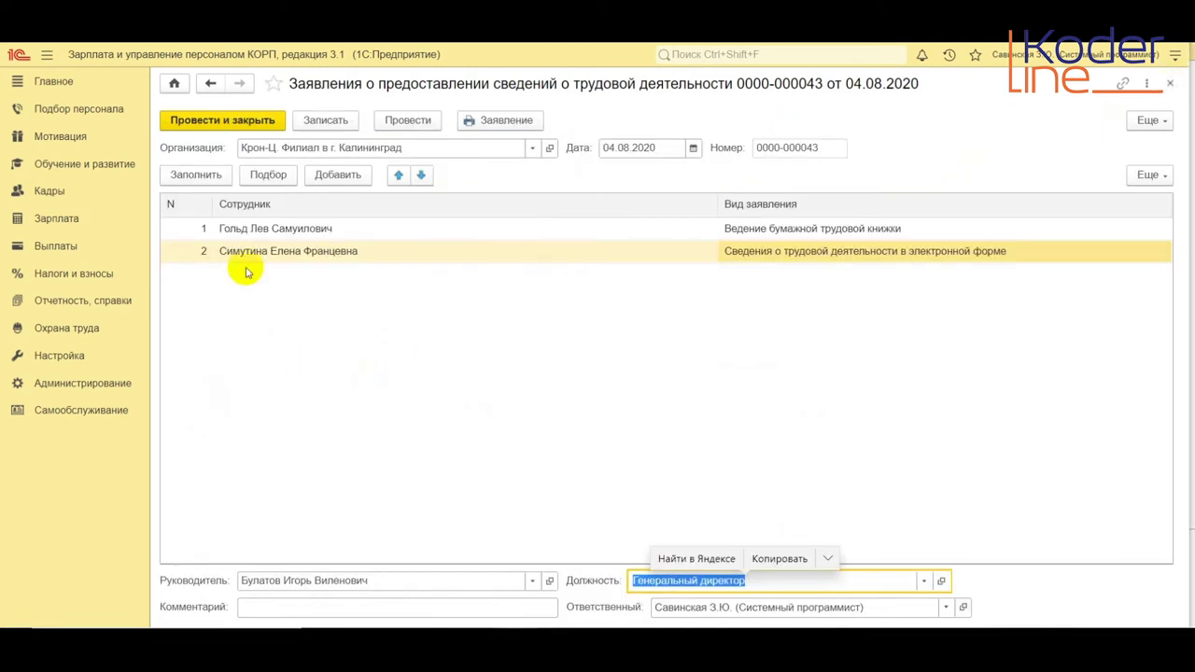
- Post and close the applications document, and create an "Отзыв заявлений о предоставлении сведений о трудовой деятельности" document
{"action": "left_click", "coordinate": [220, 119]}
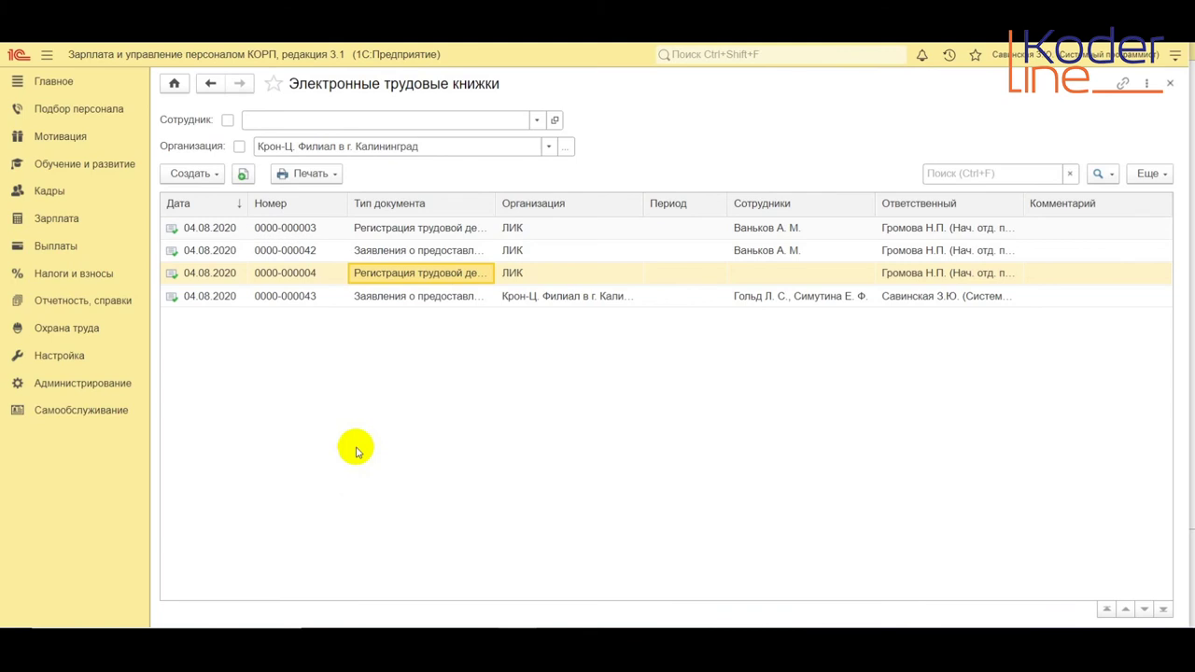
{"action": "left_click", "coordinate": [198, 174]}
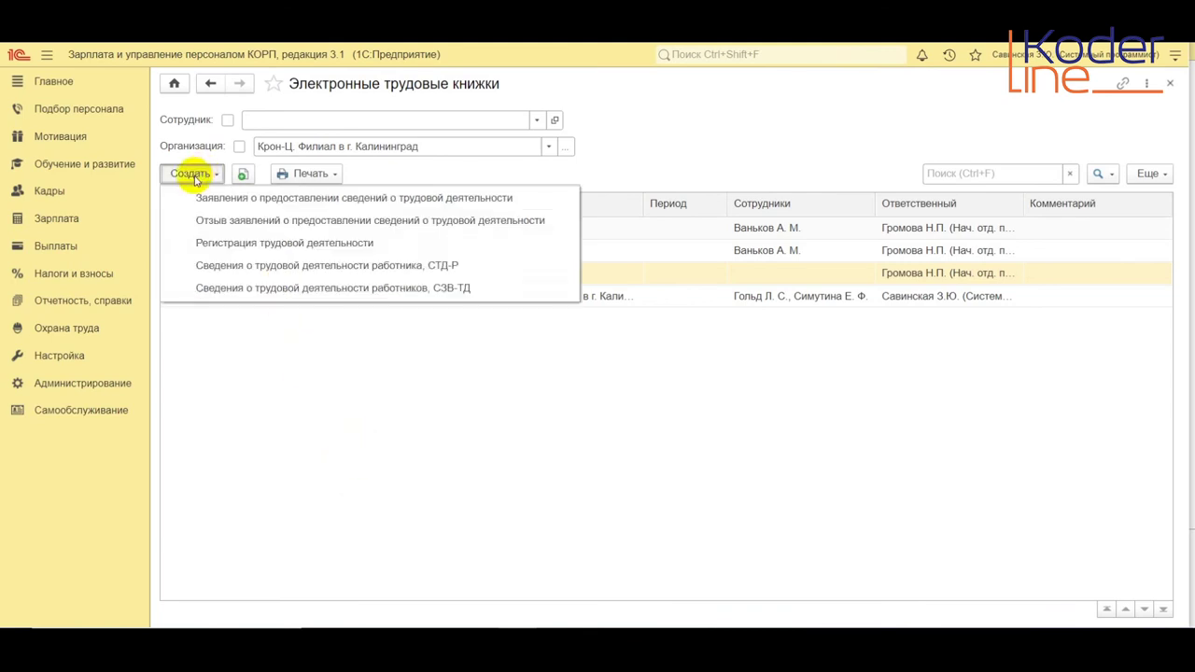
{"action": "left_click", "coordinate": [225, 221]}
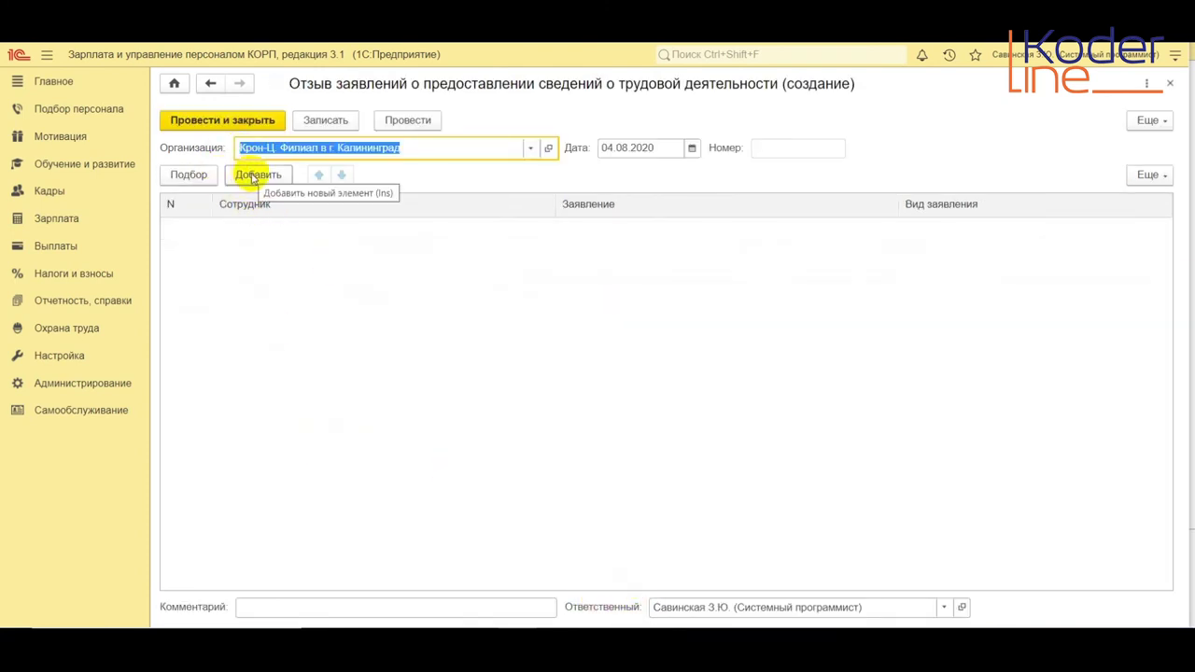
- Add the employee from the Руководство department to the withdrawal, and post and close the document
{"action": "left_click", "coordinate": [217, 174]}
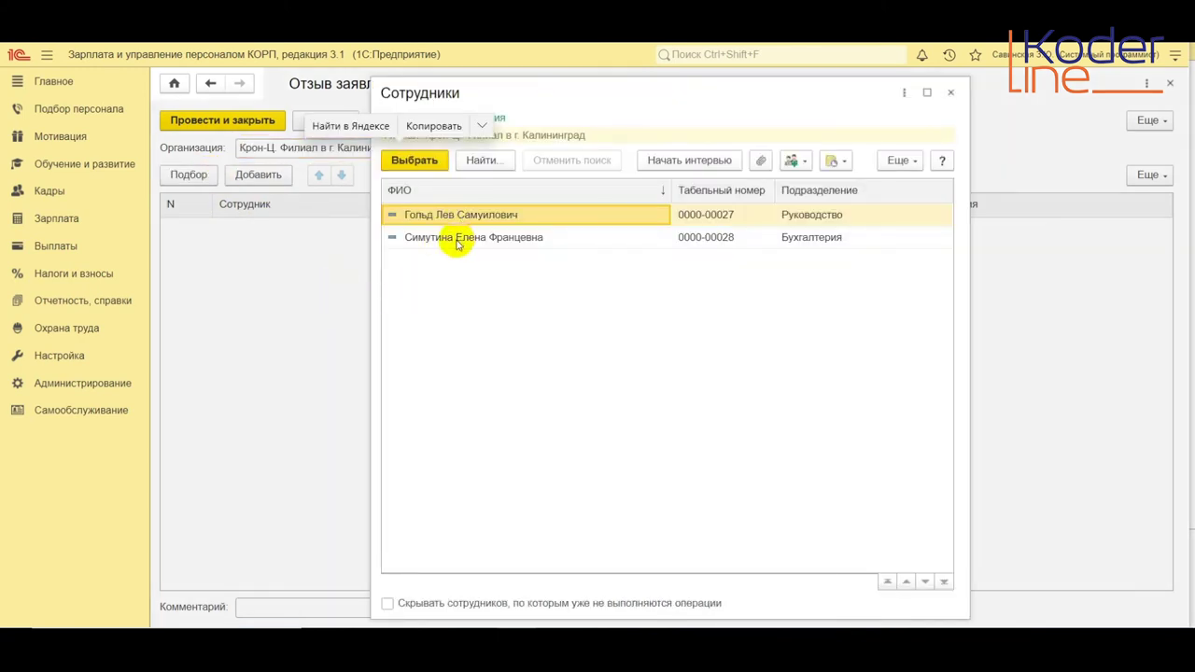
{"action": "left_click", "coordinate": [950, 93]}
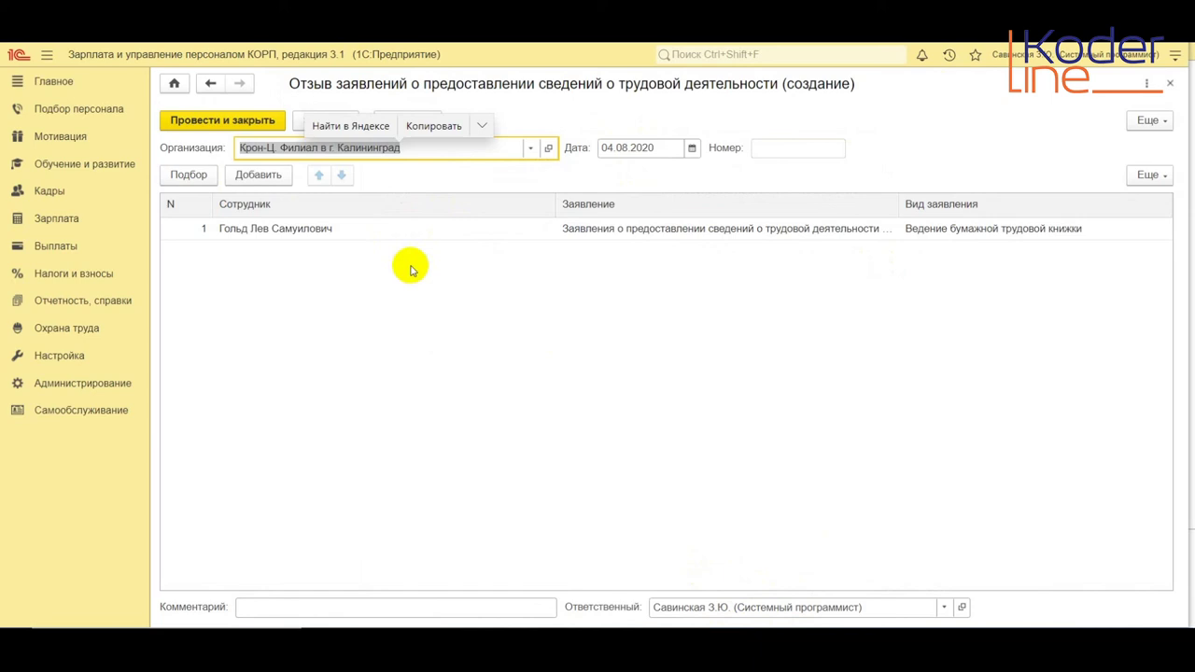
{"action": "left_click", "coordinate": [187, 122]}
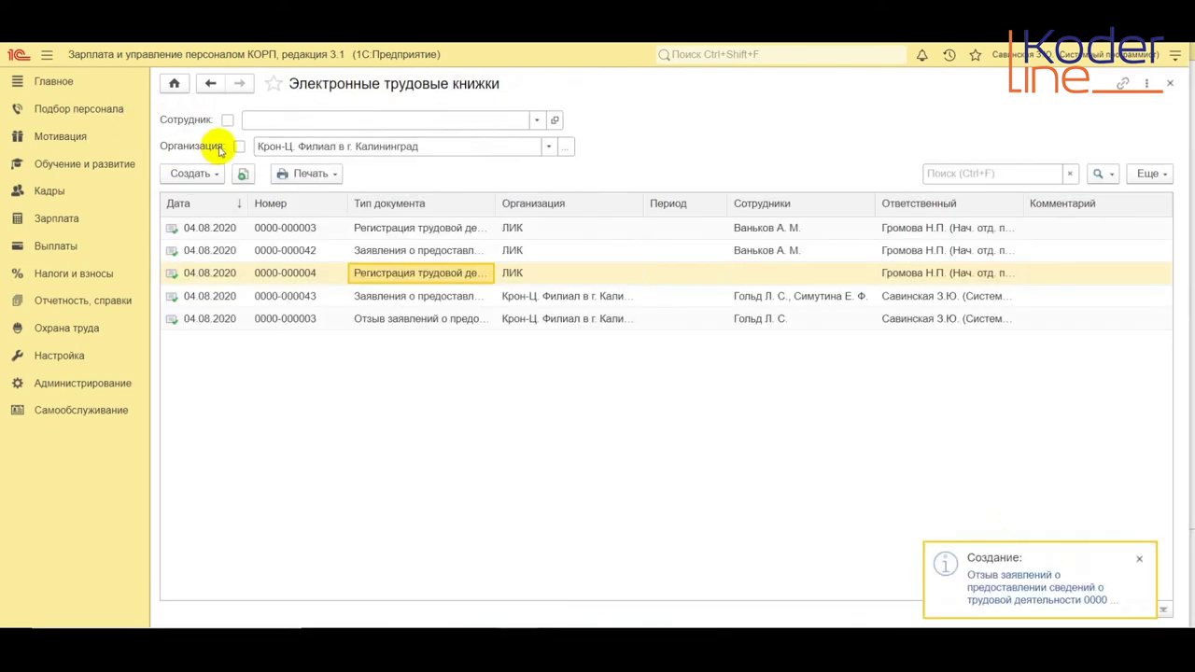